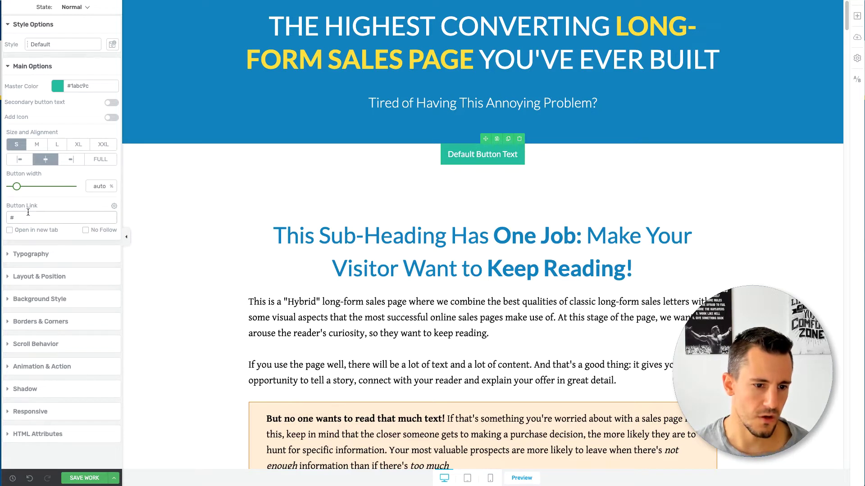
- Set the default button's size to M and its master color to the saved yellow #ffde00
click(38, 144)
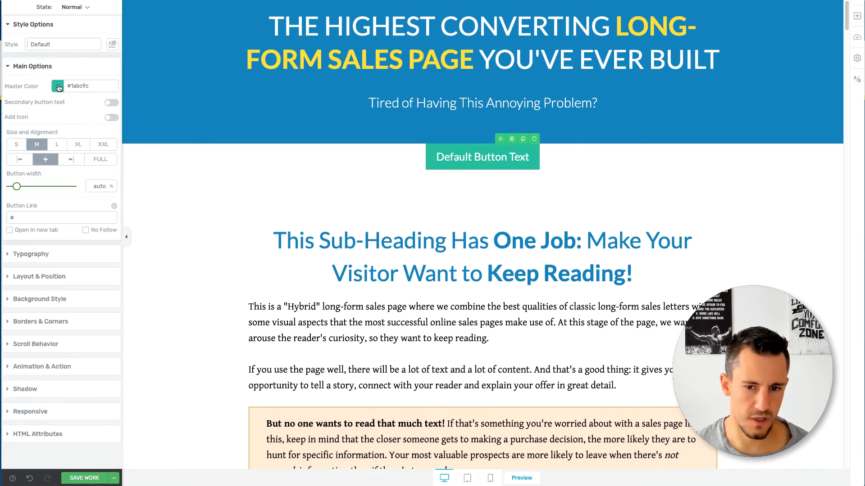
click(58, 86)
click(40, 236)
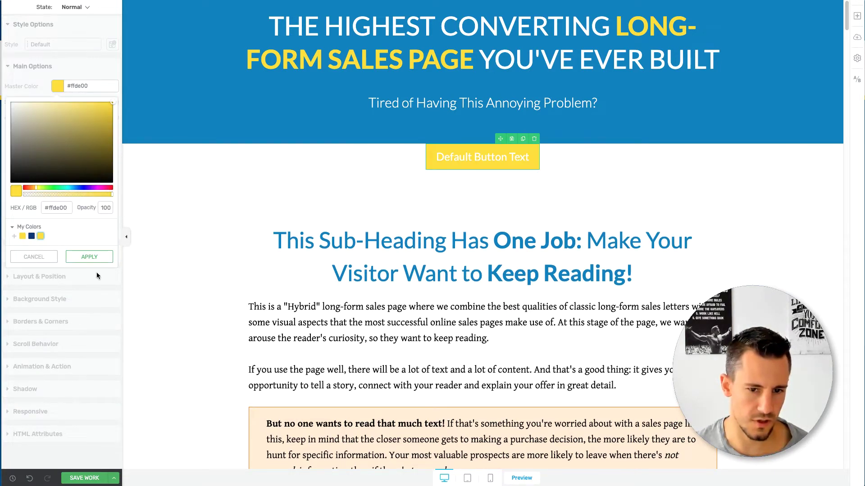
click(90, 257)
- Change the color of all the text inside the yellow button to black, #000000
click(476, 157)
key(ctrl+a)
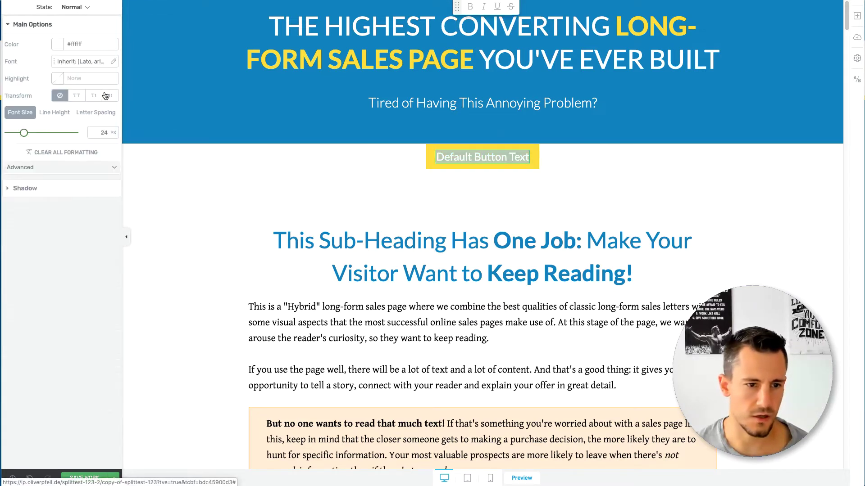
click(58, 44)
drag(66, 104, 14, 140)
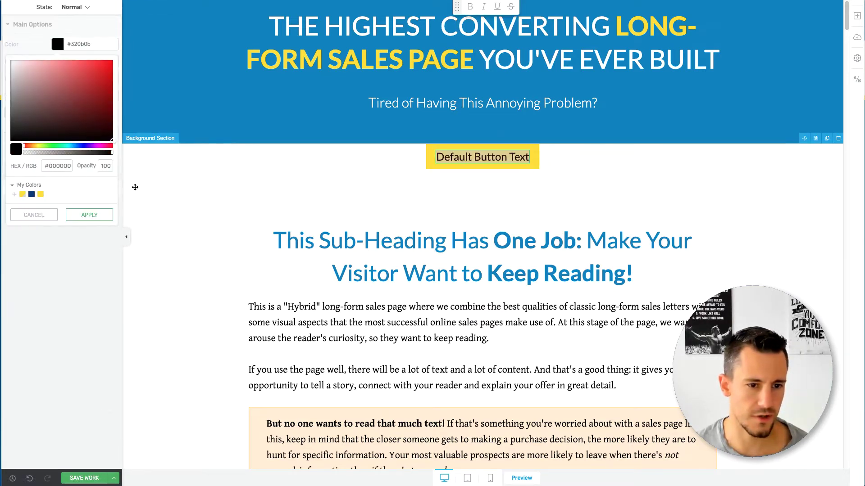
click(89, 215)
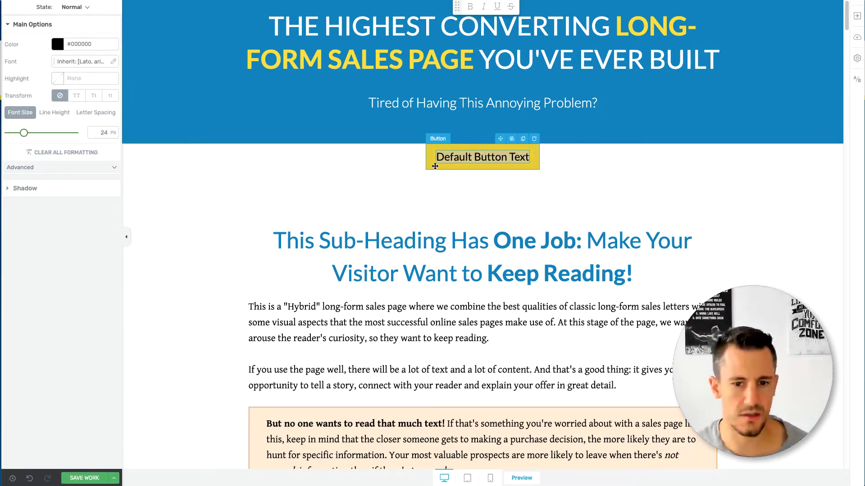
key(Escape)
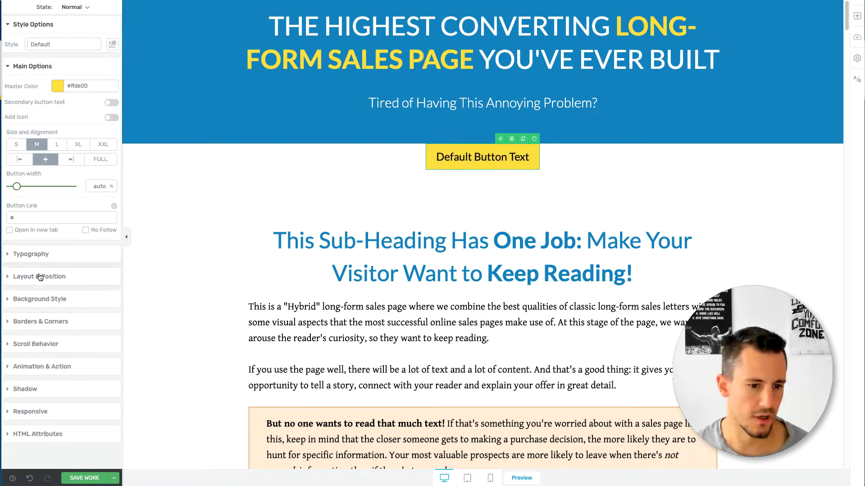
- Give the yellow button a top margin of about 31 px and add a drop shadow with its default settings
click(40, 277)
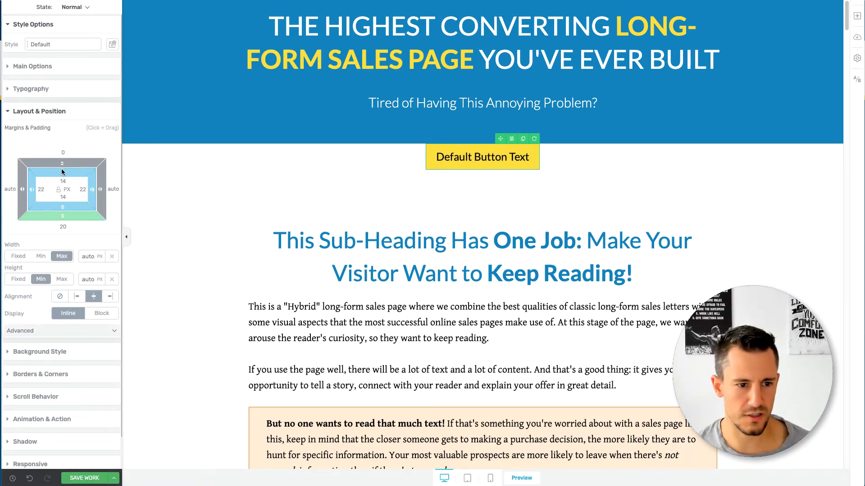
drag(63, 161, 94, 159)
scroll(57, 317, down, 1)
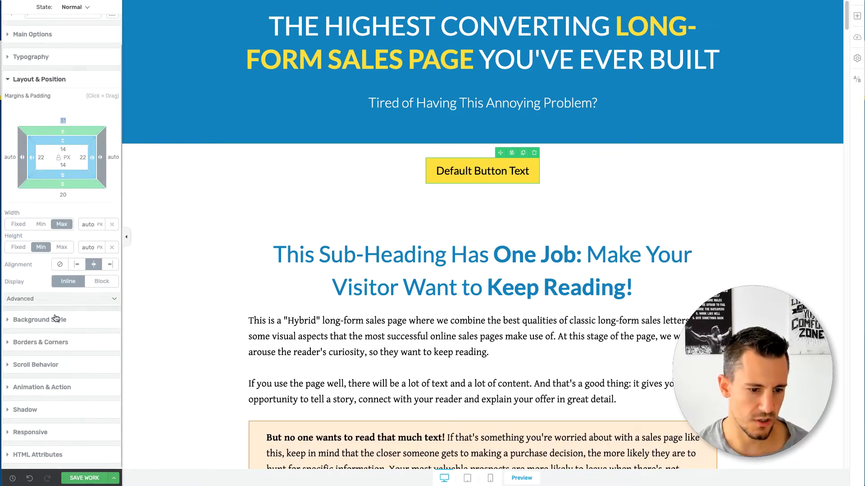
click(28, 410)
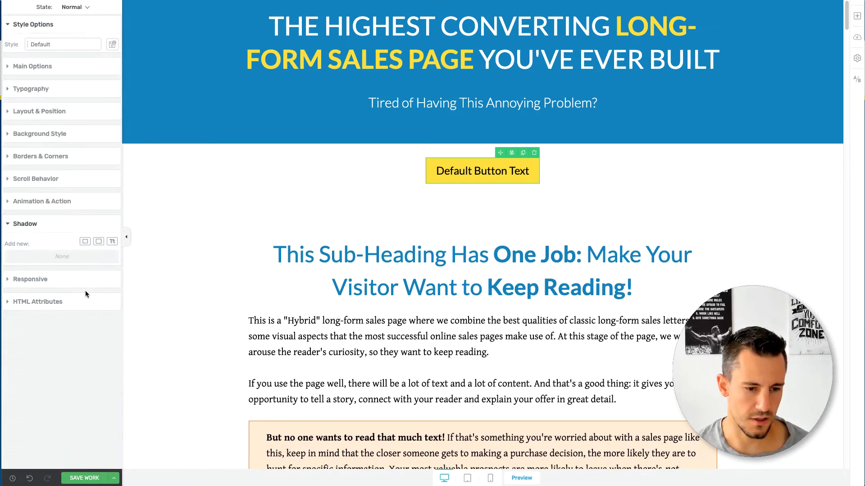
click(99, 242)
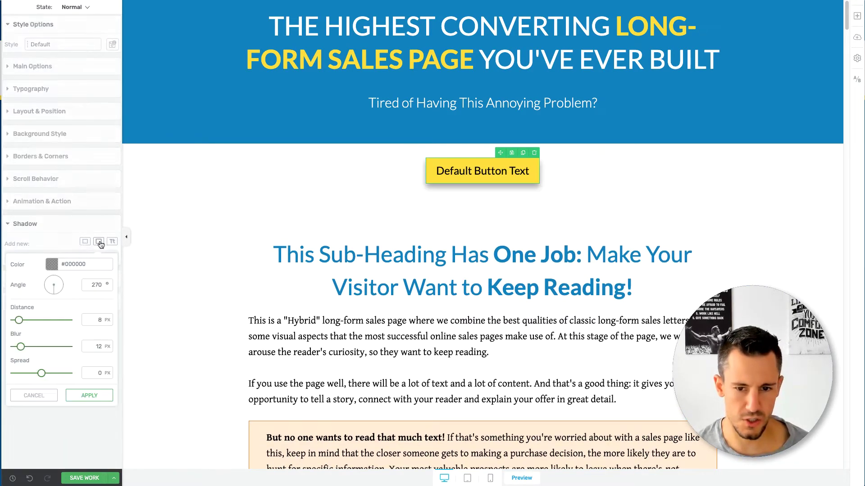
click(88, 394)
- Widen the yellow button to about 56% and deselect it
click(29, 68)
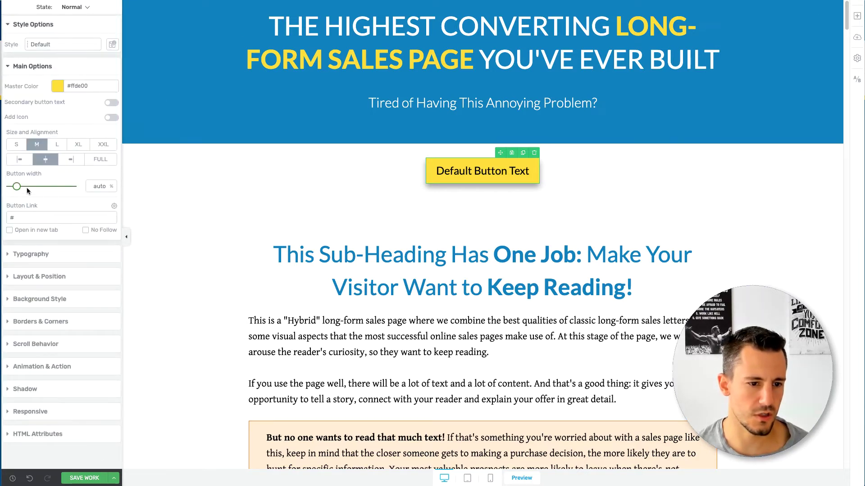
drag(17, 186, 45, 192)
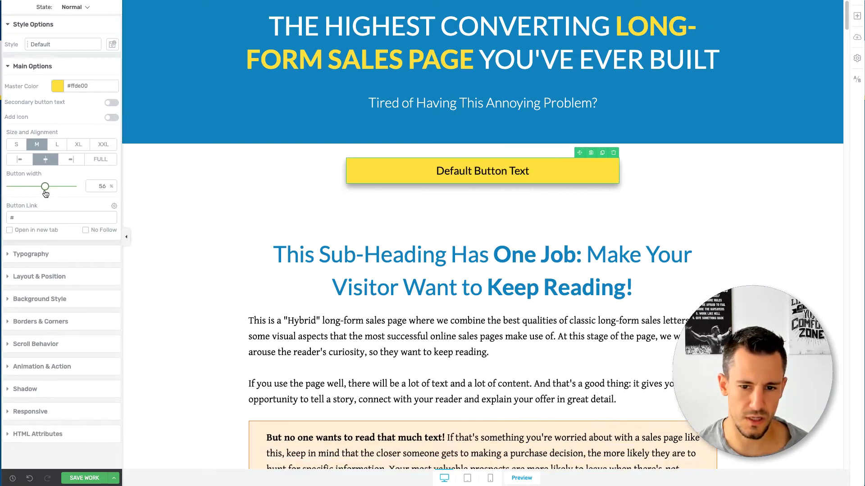
click(172, 279)
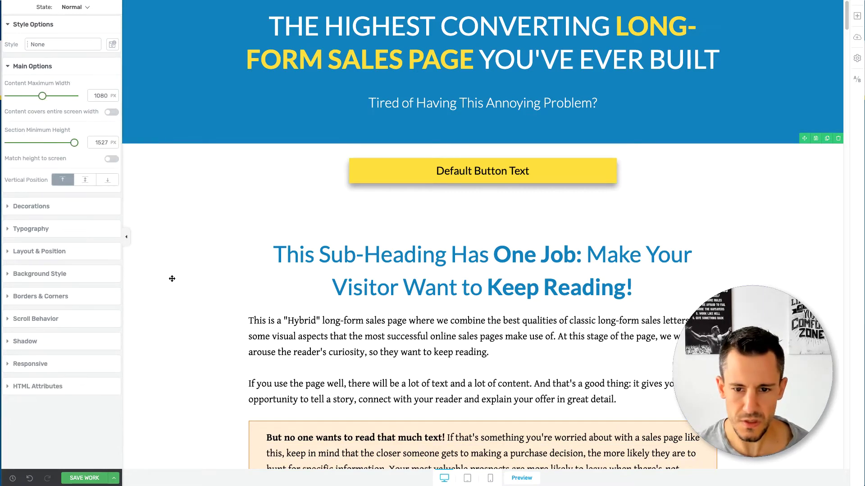
- Set the top margin of the sub-heading "This Sub-Heading Has One Job" to 20 px
click(348, 225)
click(44, 226)
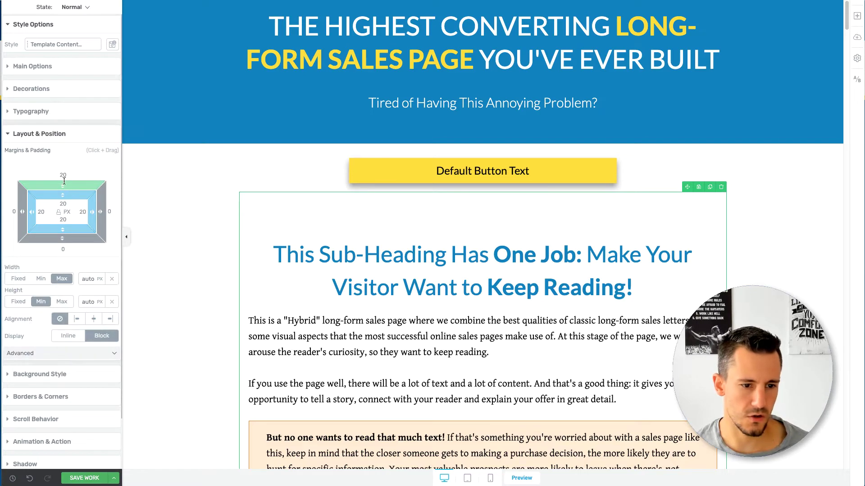
click(283, 246)
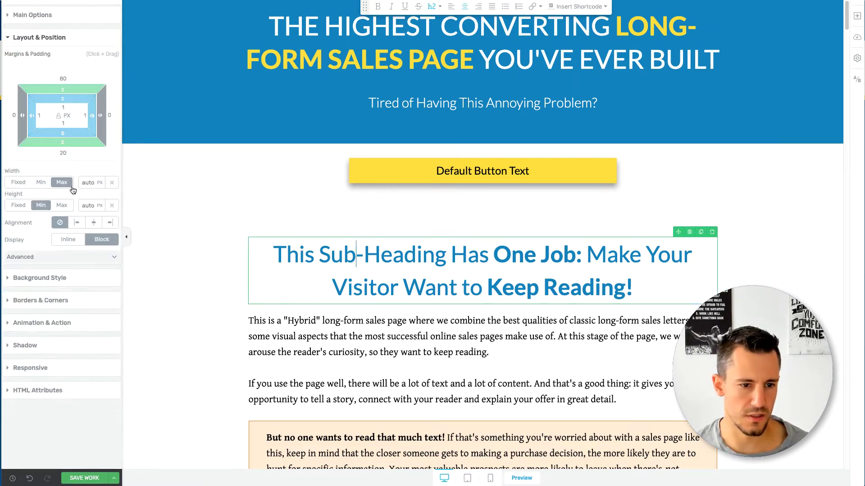
click(62, 79)
text(20)
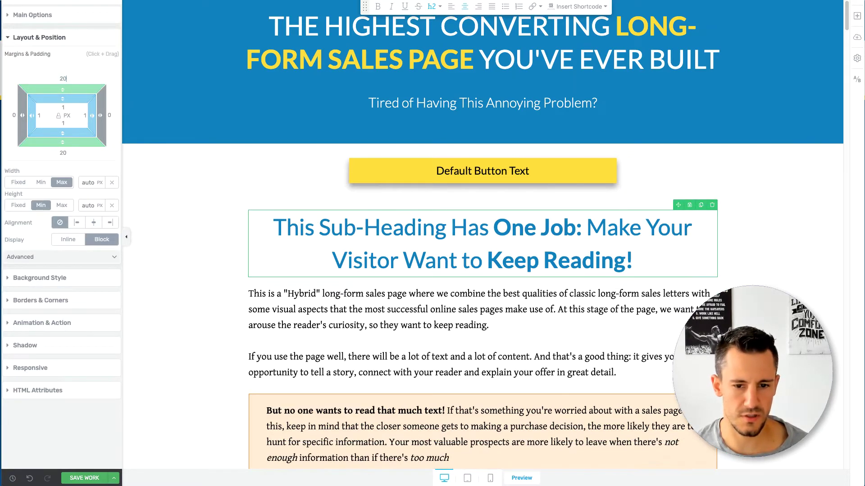
- Set the bottom margin of the "Tired of Having This Annoying Problem?" line to 20 px and save the page
click(368, 108)
click(63, 153)
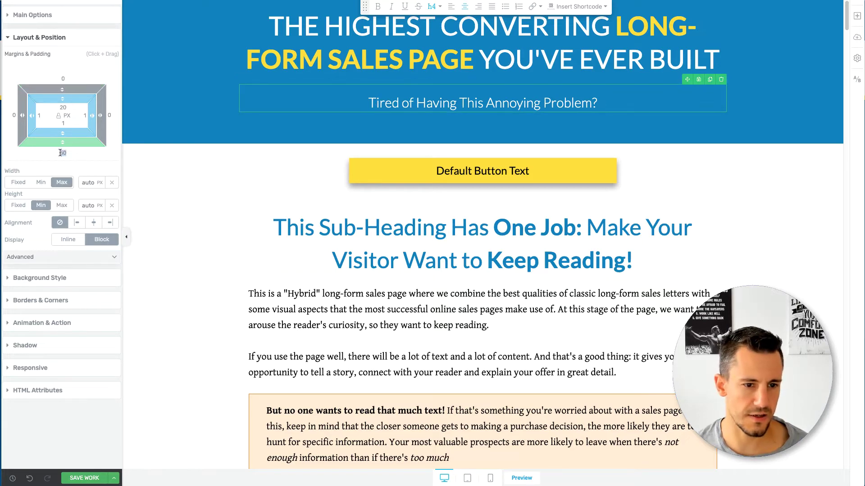
text(20)
click(148, 220)
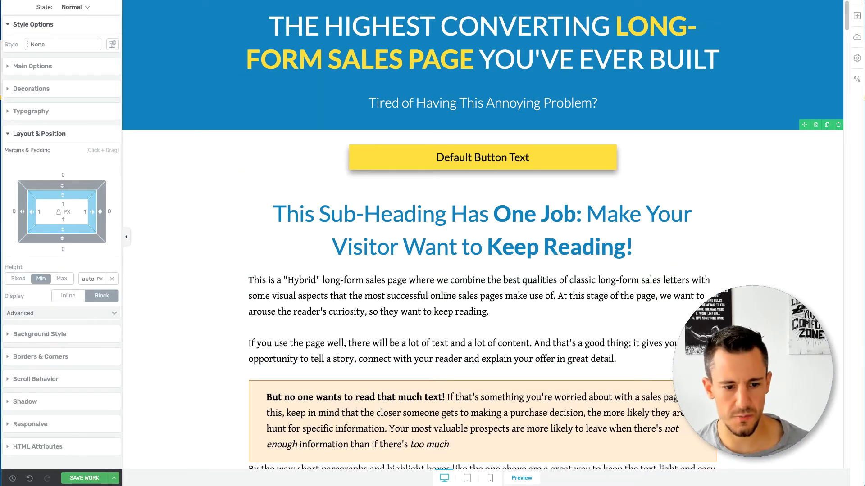
click(82, 479)
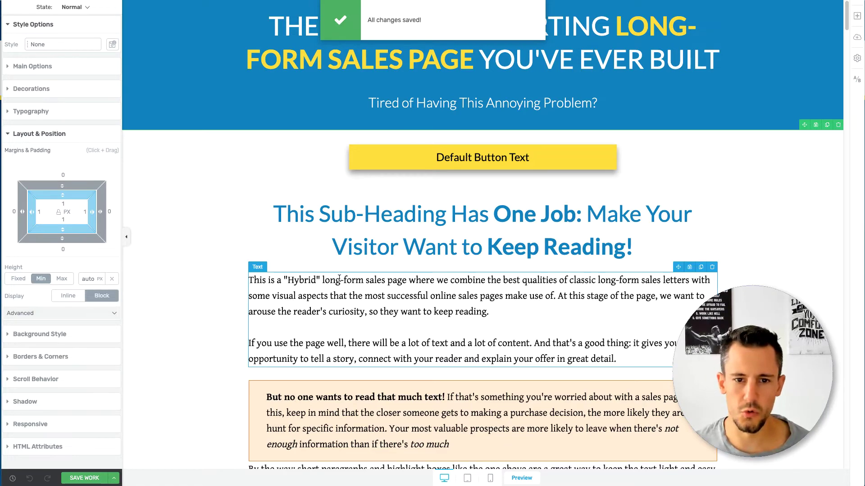
- Replace the paper-plane icon above "Keep it simple" in the image section with the wpexplorer brand icon
scroll(339, 278, down, 9)
scroll(339, 278, up, 9)
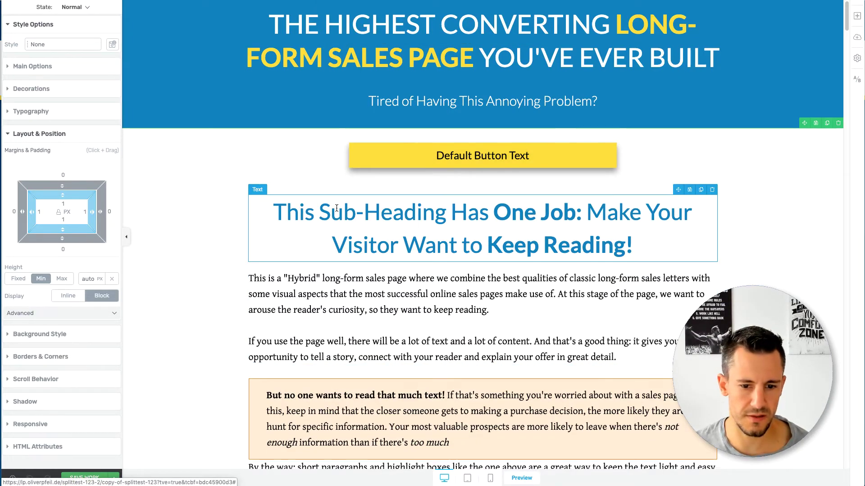
scroll(328, 234, down, 6)
scroll(328, 234, down, 9)
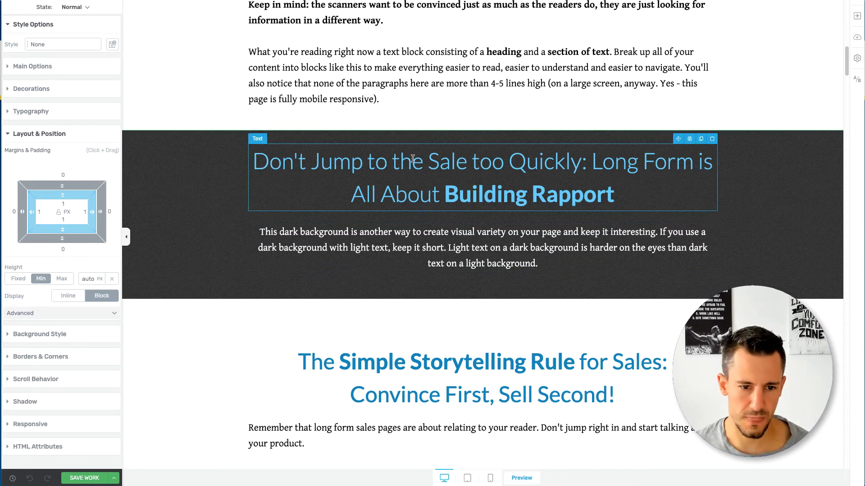
scroll(180, 251, down, 15)
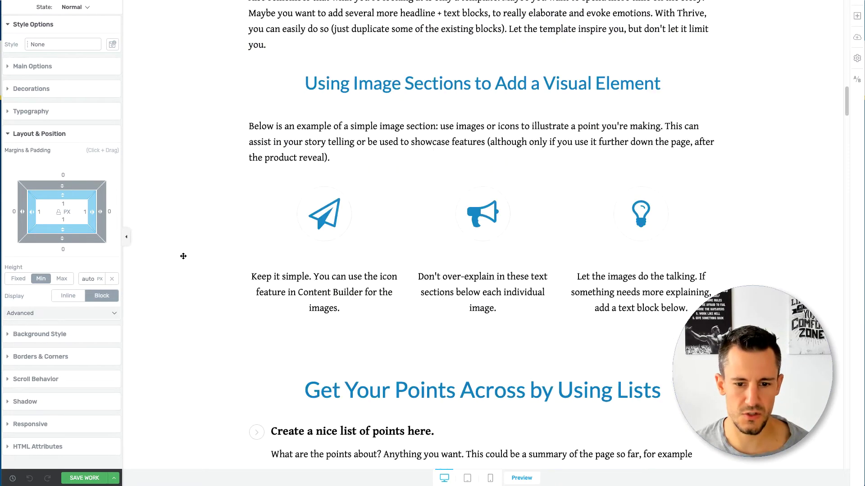
click(321, 230)
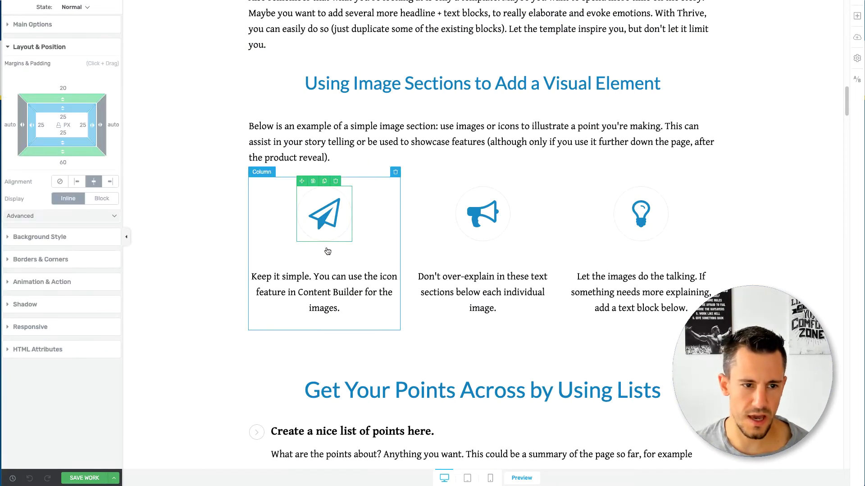
click(37, 23)
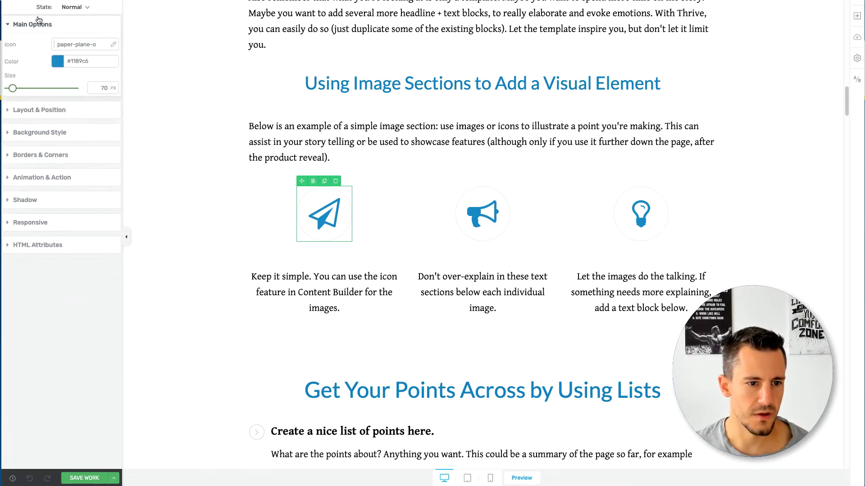
click(72, 45)
scroll(342, 185, down, 15)
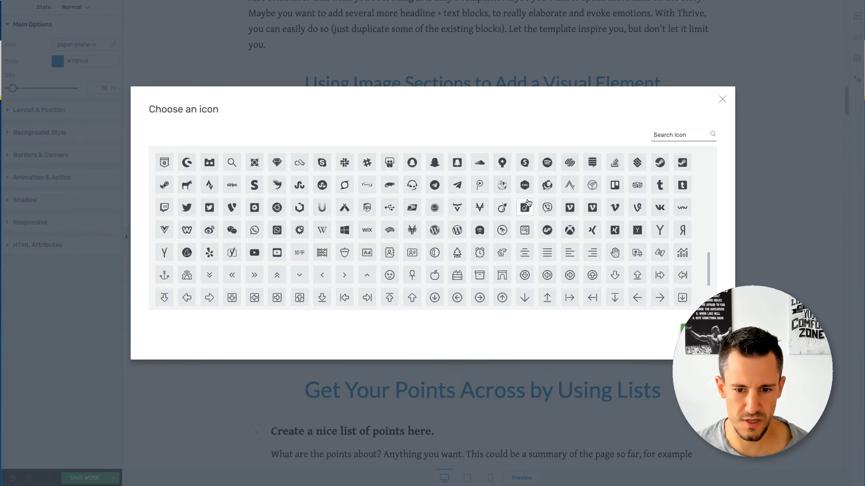
double_click(500, 231)
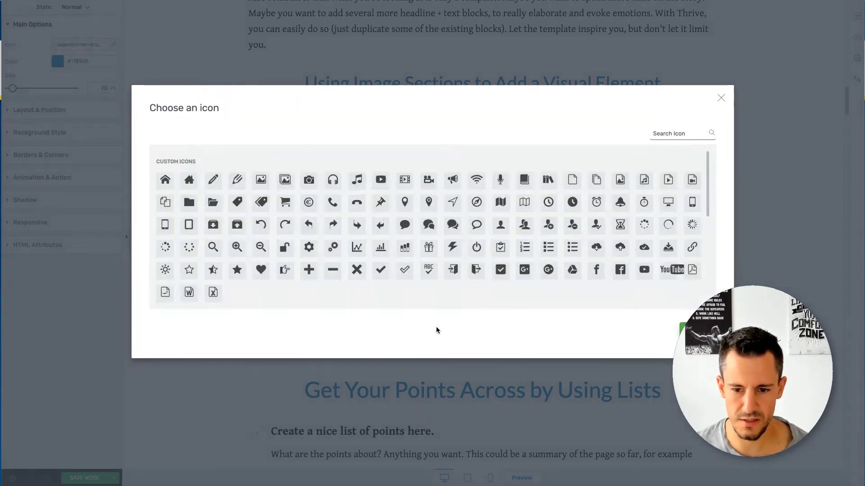
- Look over the rest of the sales page and open its A/B test variations overview
scroll(412, 261, down, 9)
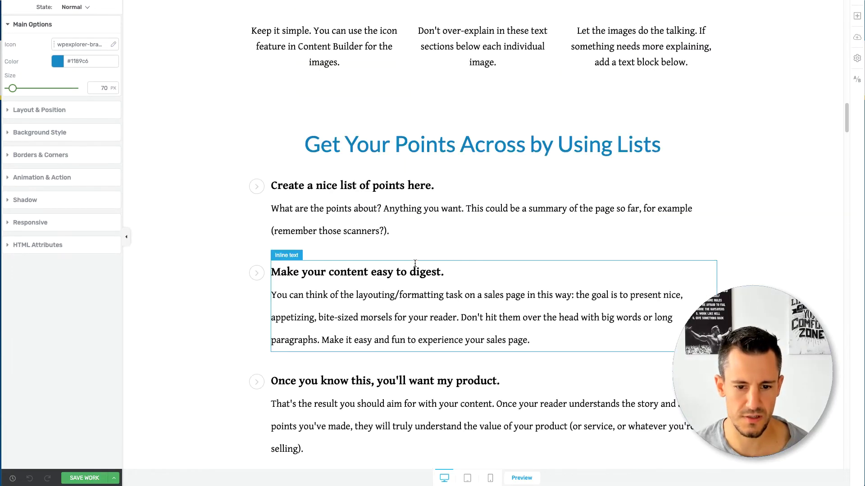
scroll(415, 265, down, 15)
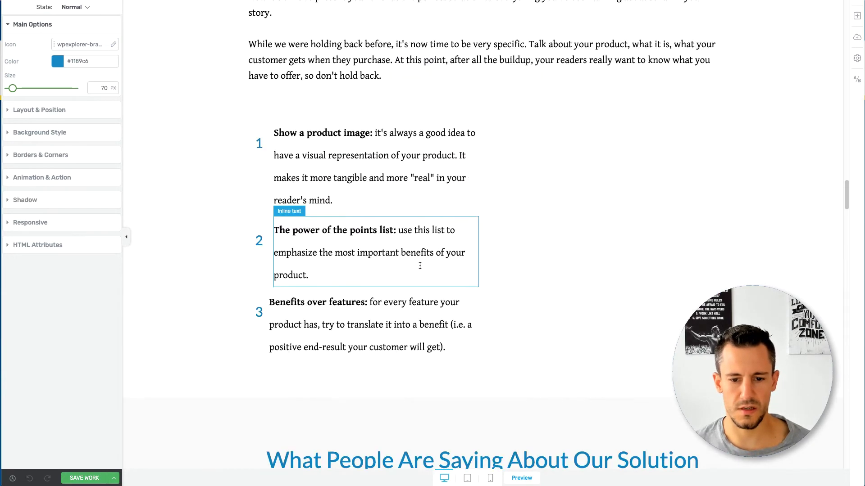
scroll(420, 264, down, 15)
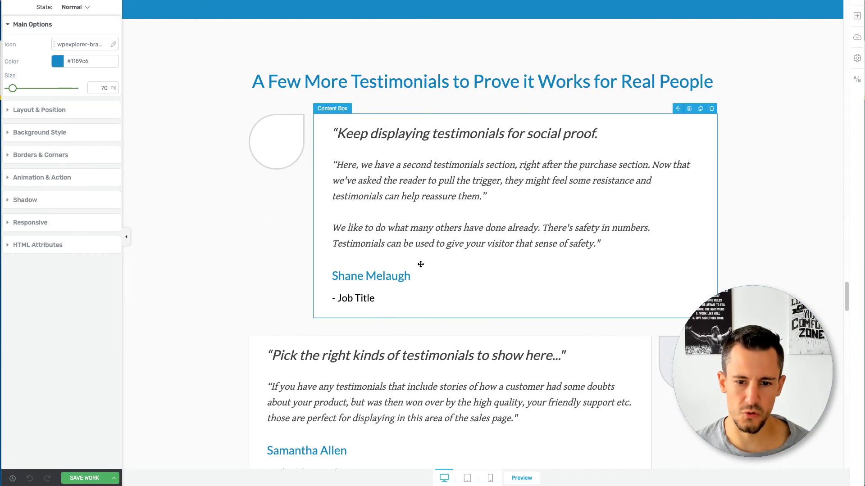
scroll(421, 264, up, 20)
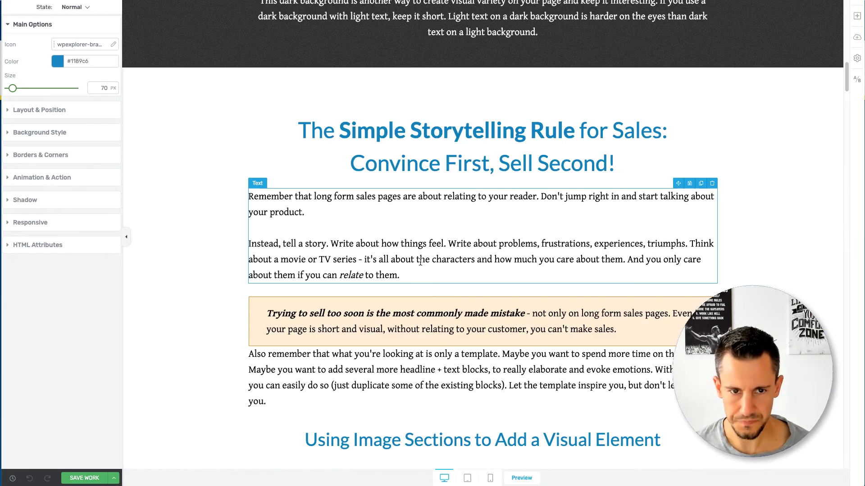
scroll(420, 262, up, 8)
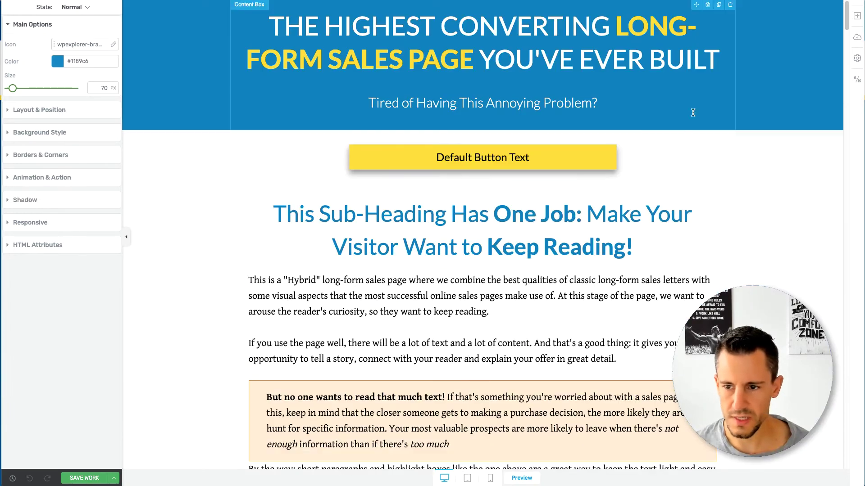
click(856, 81)
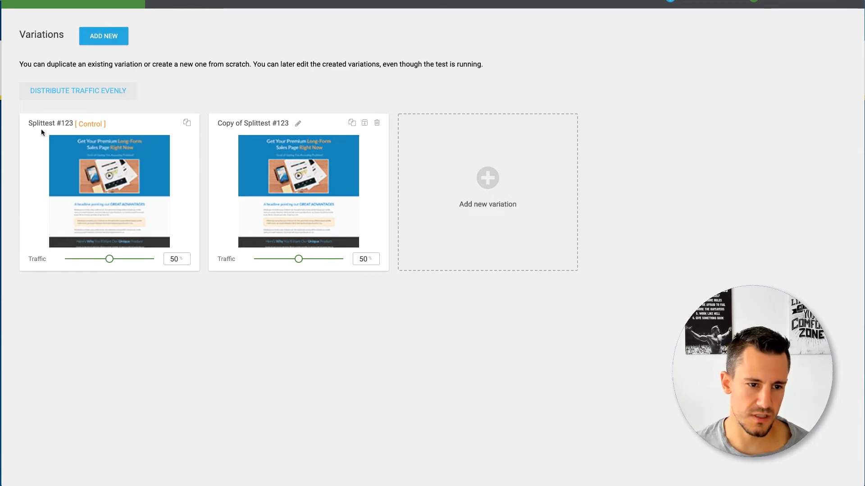
- Begin setting up the A/B test for the two variations and name it "Splittest 123"
mouse_move(252, 187)
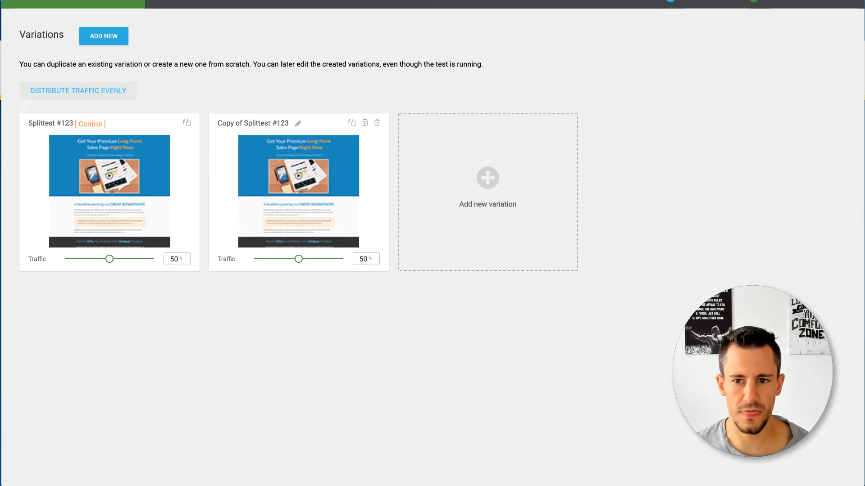
scroll(432, 180, up, 1)
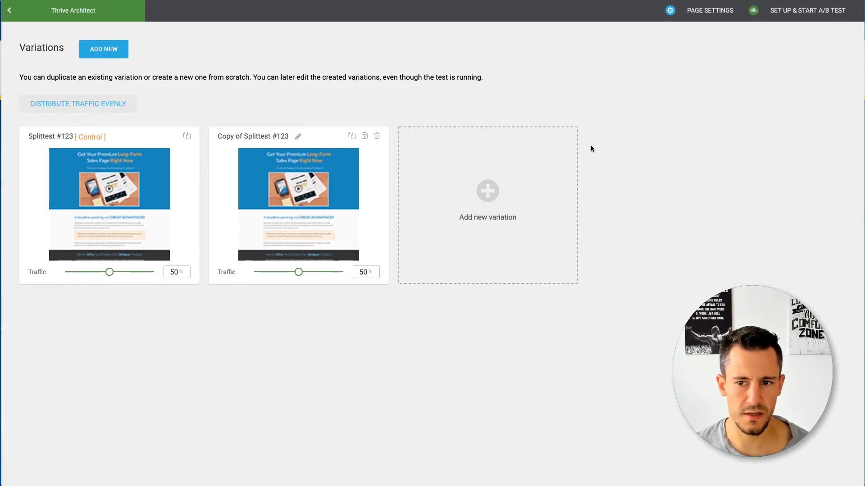
click(798, 14)
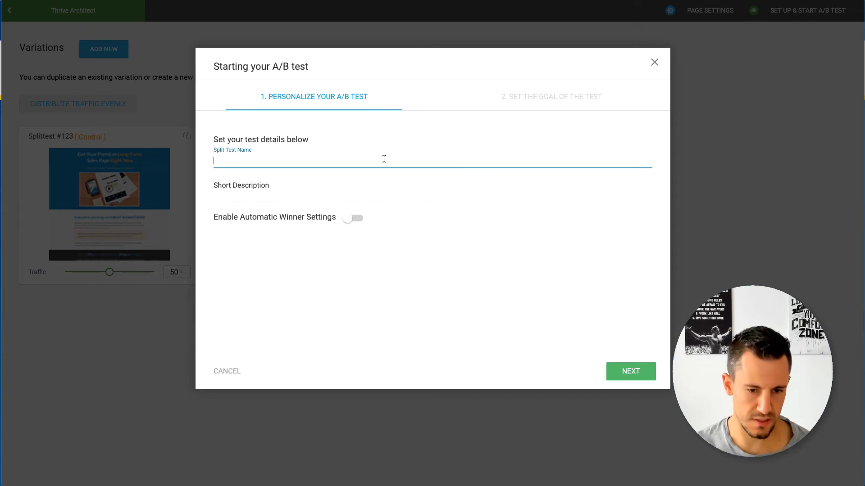
text(Spli)
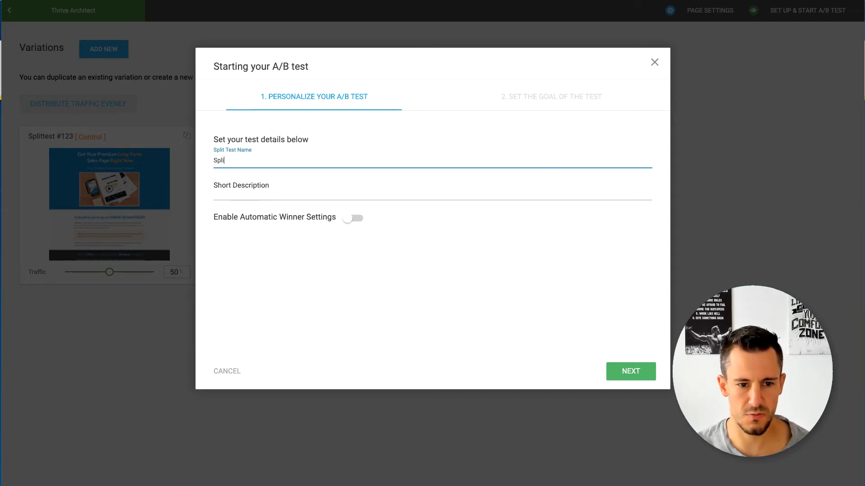
text(ttest 123)
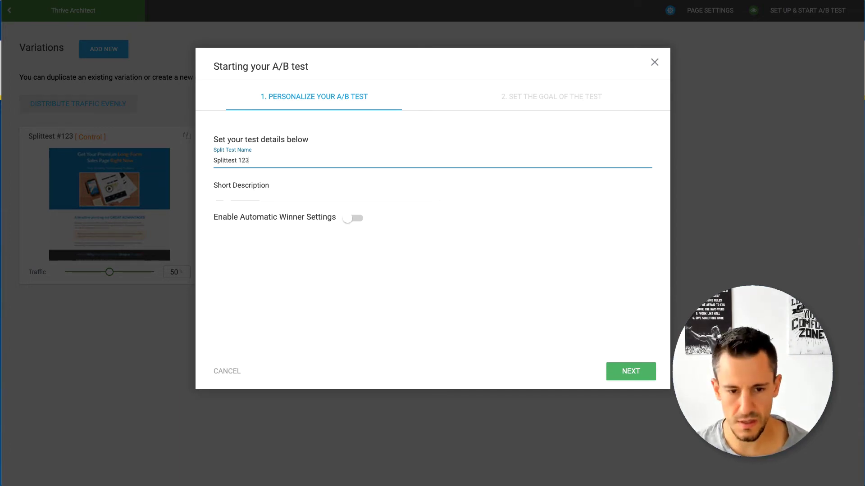
click(218, 189)
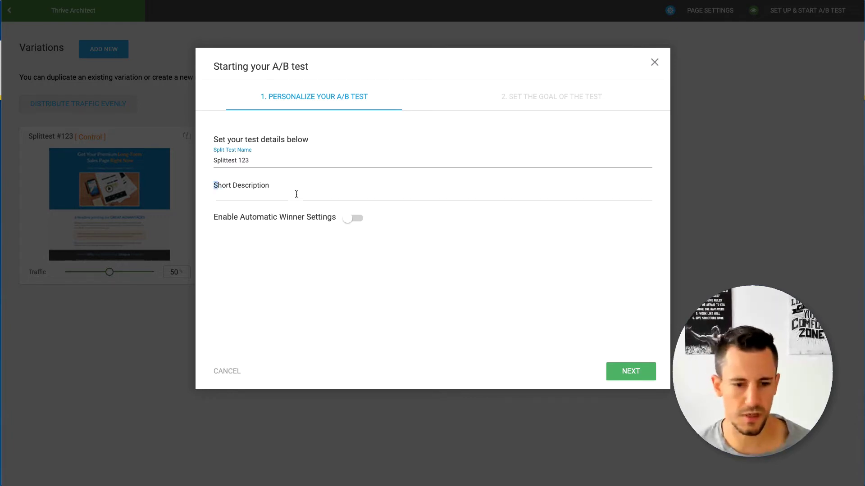
click(346, 220)
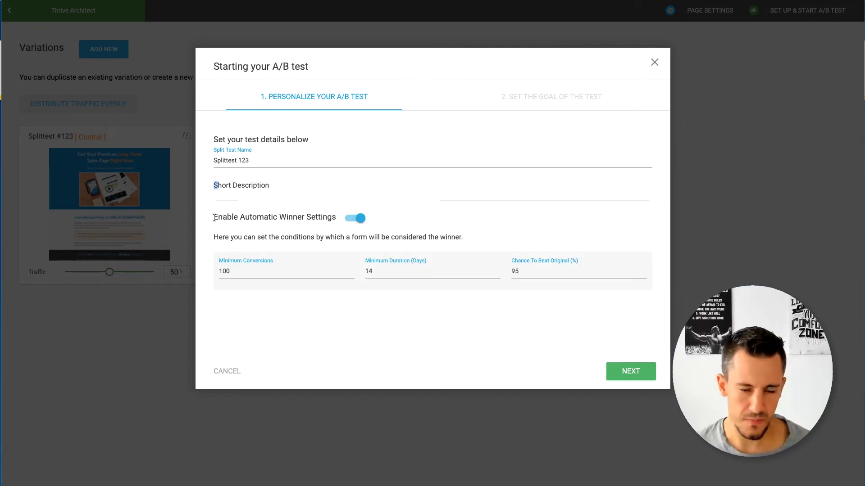
drag(214, 218, 310, 222)
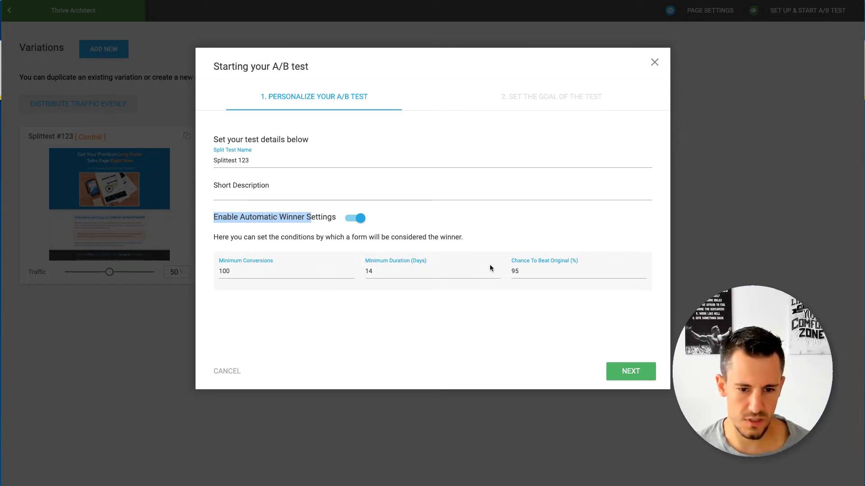
click(352, 222)
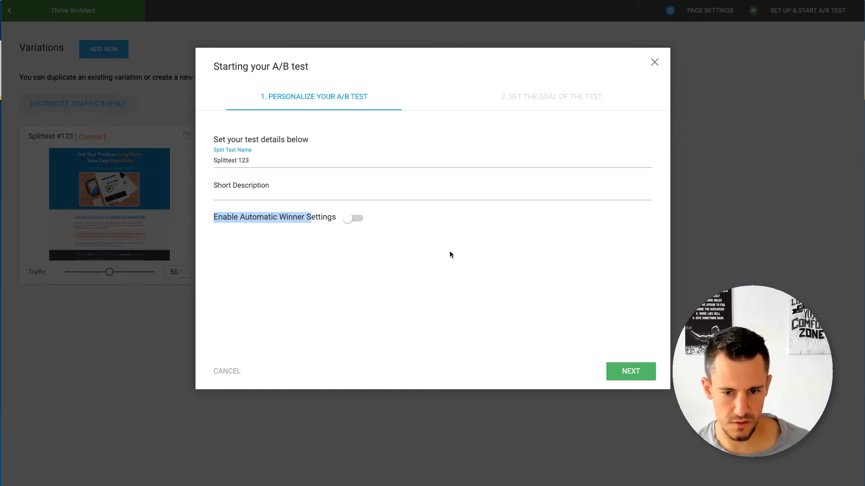
- Continue to the test goal settings and examine the options for the Subscriptions, Visit Goal Page and Revenue goals
click(614, 372)
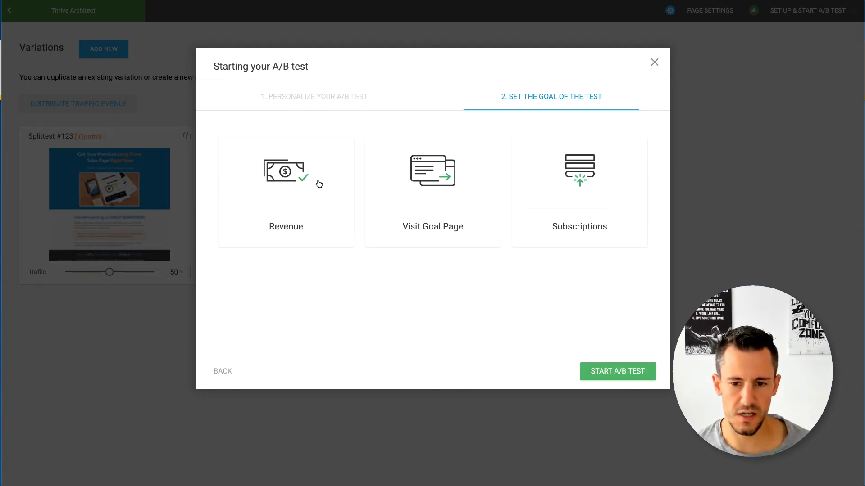
click(579, 213)
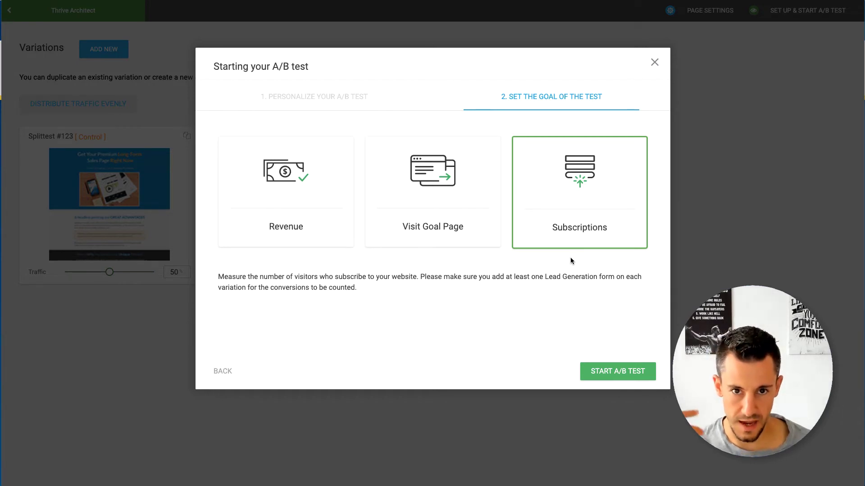
click(425, 185)
scroll(496, 270, down, 1)
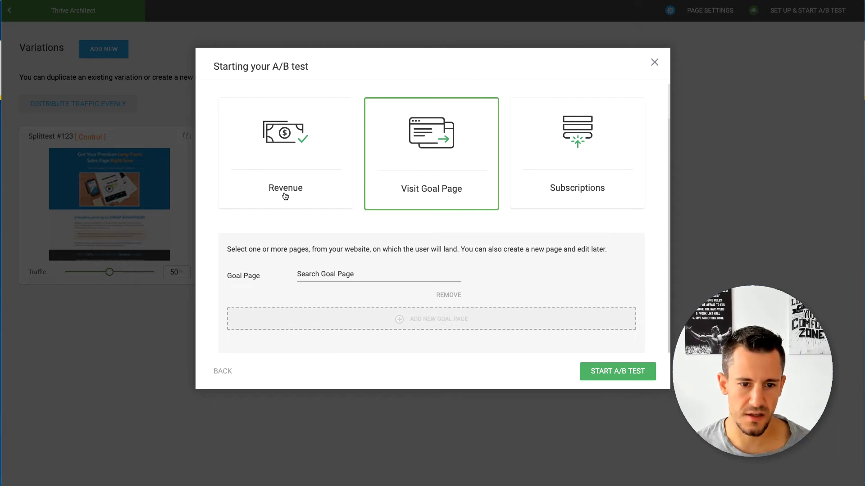
click(275, 143)
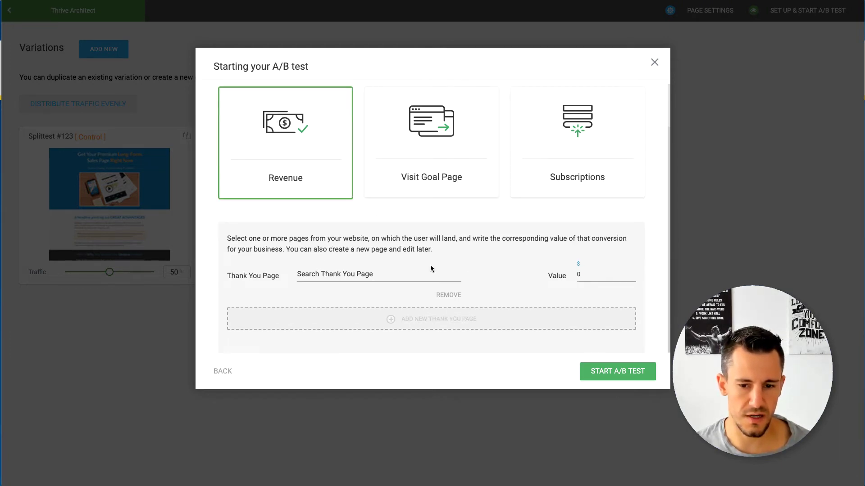
click(601, 276)
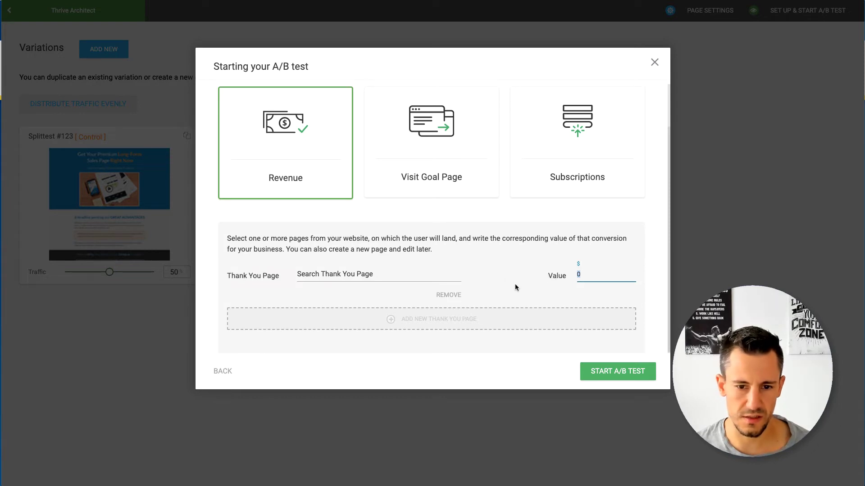
- Set the test goal to Visit Goal Page with "Impressum" as the goal page, and start the A/B test
click(434, 182)
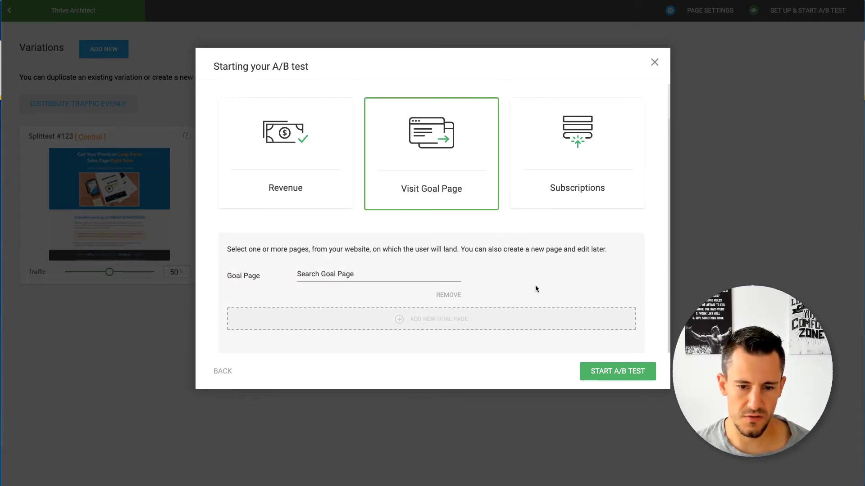
click(306, 274)
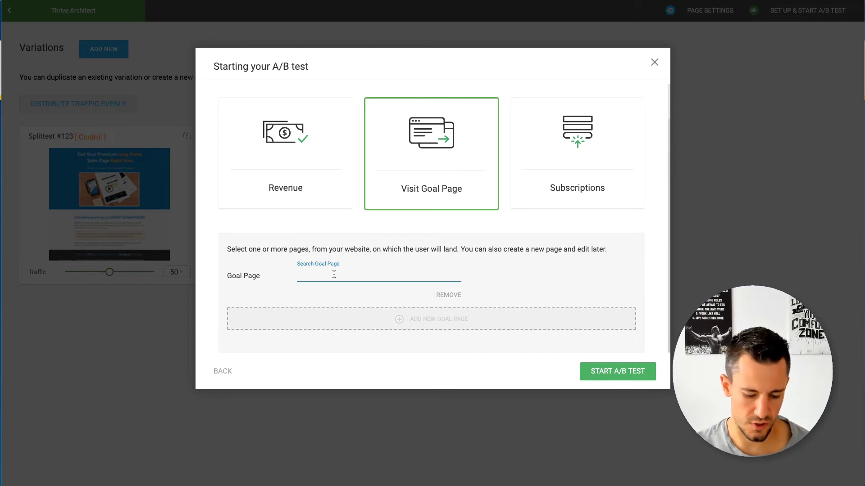
text(impressum)
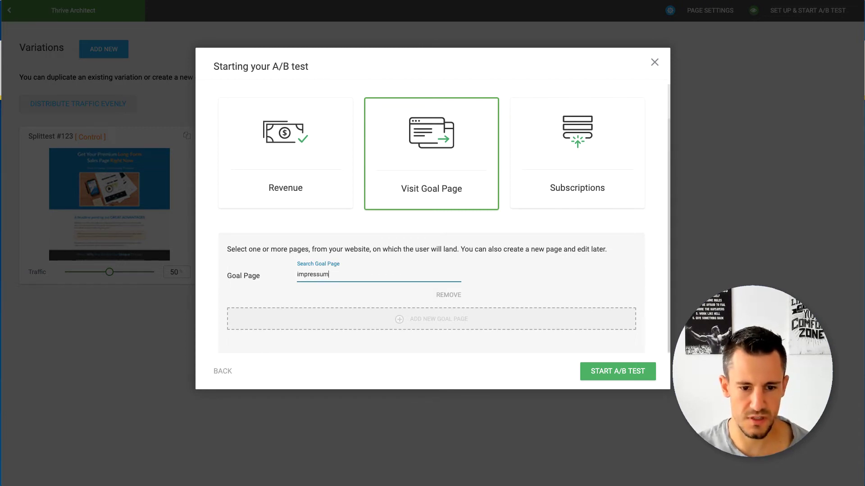
key(Down)
key(Return)
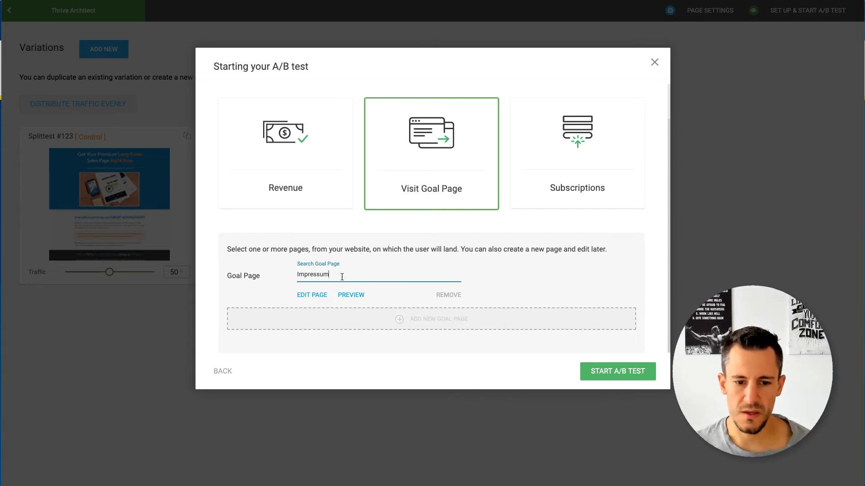
drag(342, 277, 287, 275)
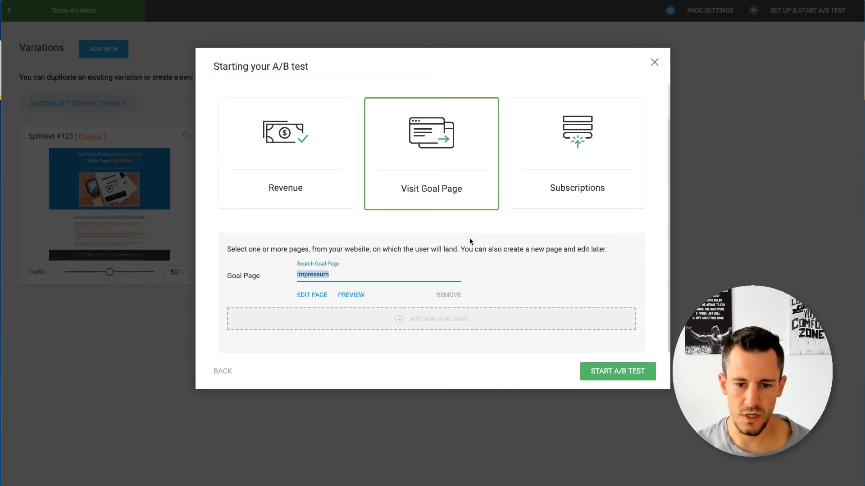
click(601, 373)
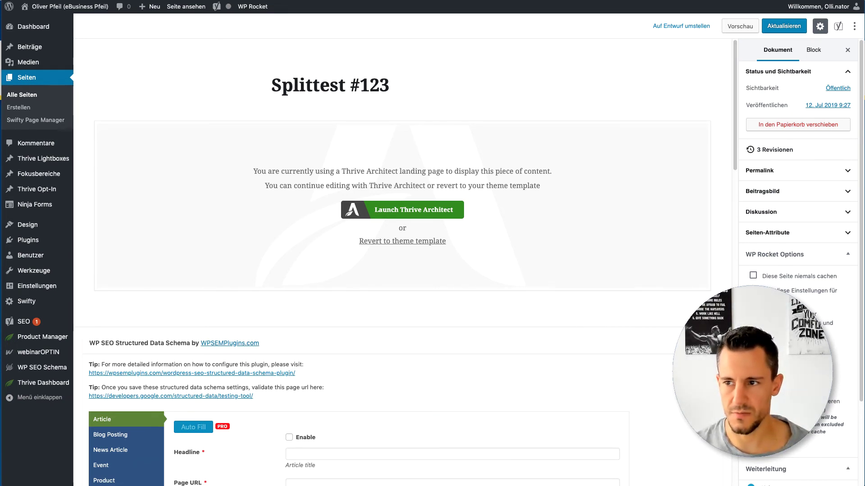
- Examine the Thrive Optimize A/B test overview on the edit page of "Splittest #123" in WordPress
scroll(437, 229, down, 15)
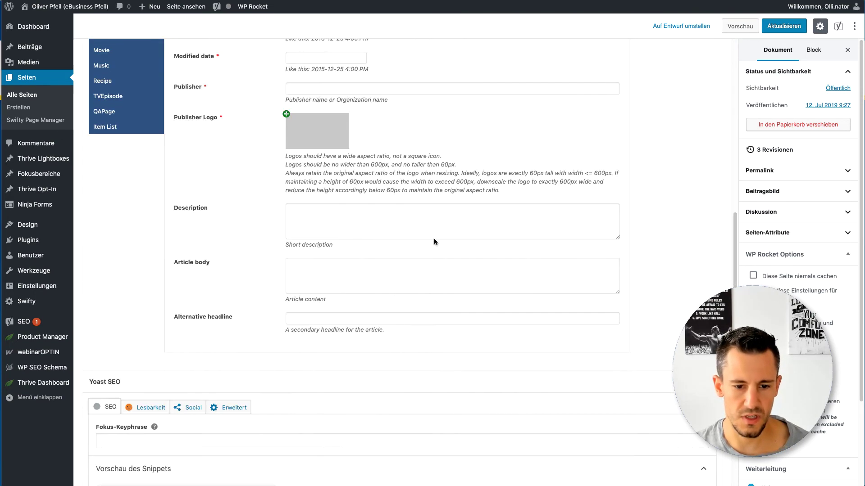
scroll(435, 241, down, 10)
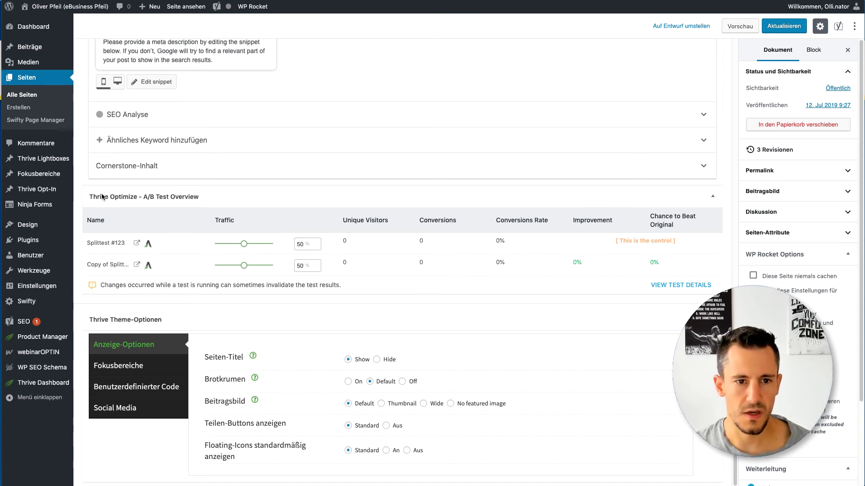
mouse_move(54, 190)
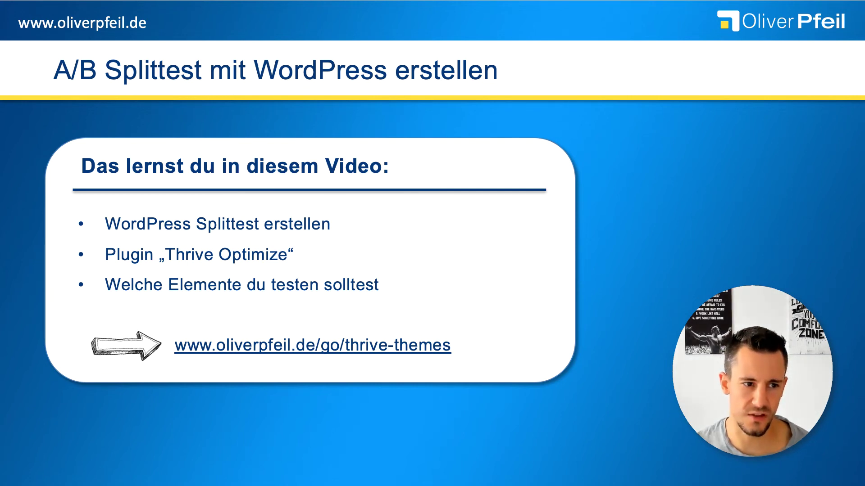
key(Right)
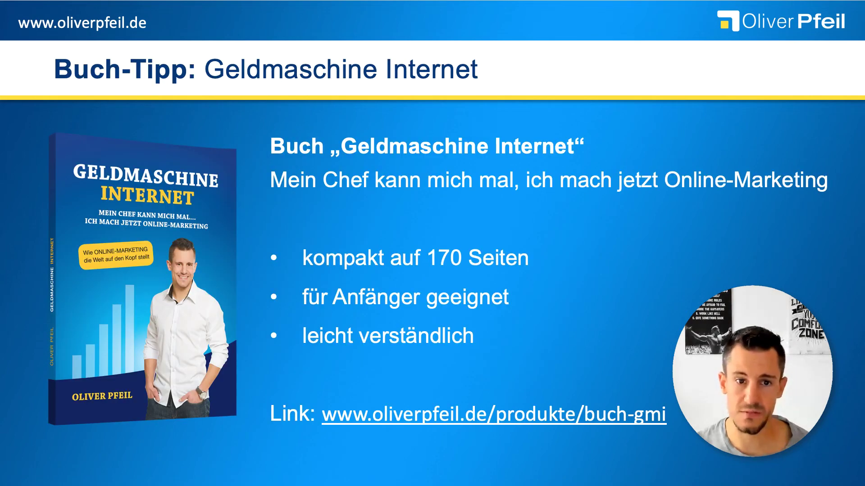